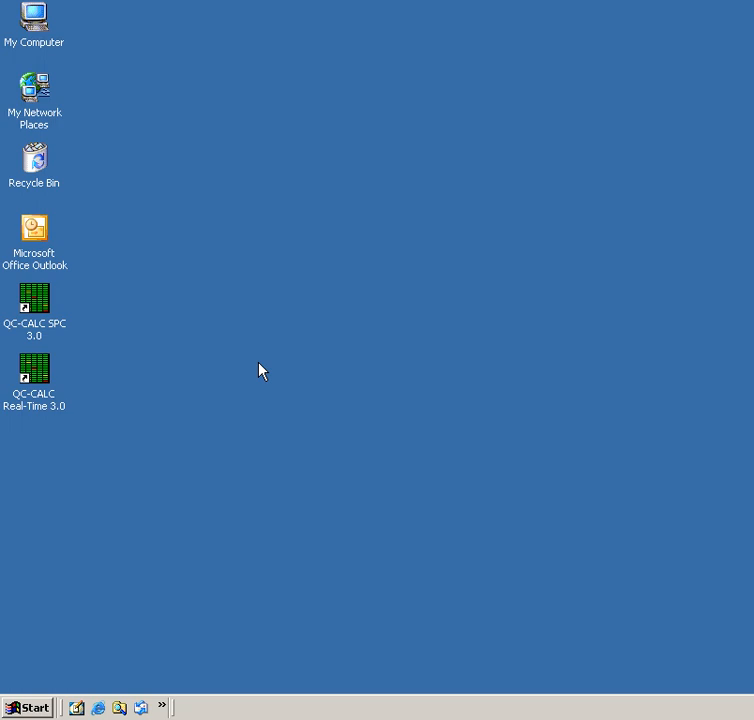
Launch QC-CALC Real-Time from the Prolink program group.
click(22, 707)
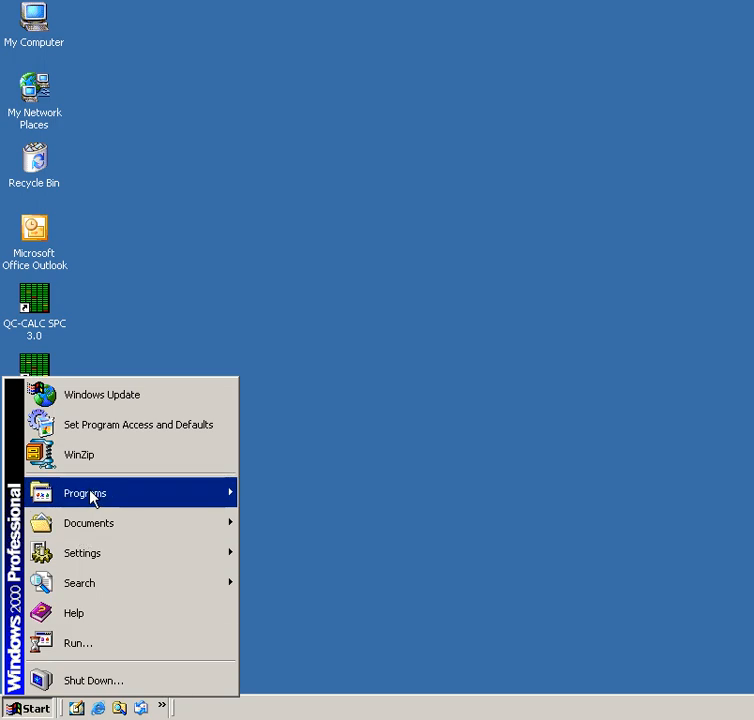
mouse_move(93, 499)
mouse_move(300, 311)
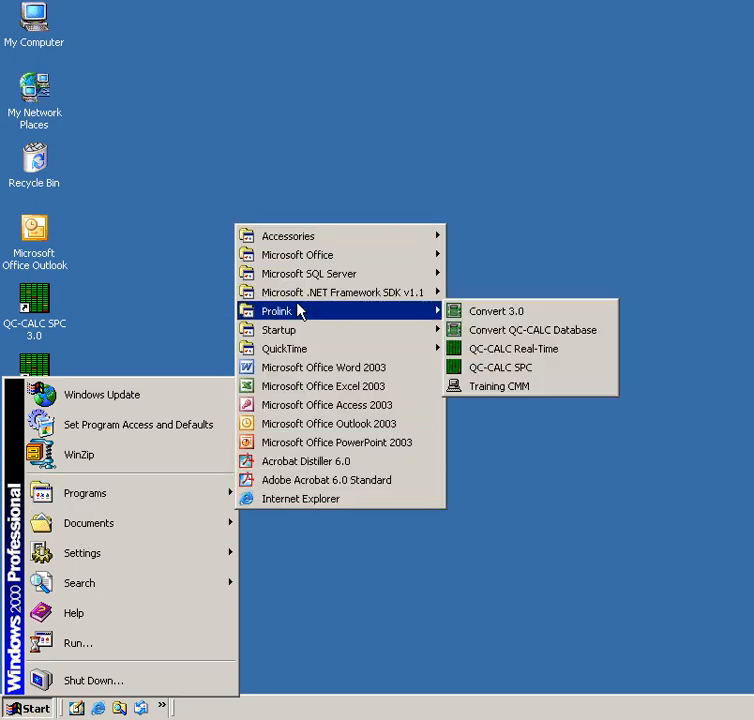
click(527, 352)
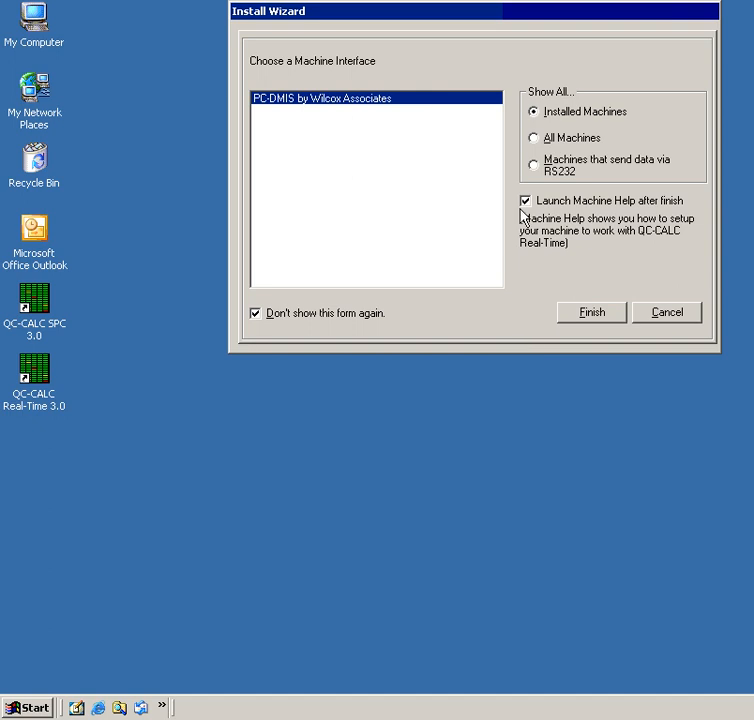
Browse all machine interfaces, return to the installed machines, and finish the Install Wizard with PC-DMIS by Wilcox Associates.
click(534, 138)
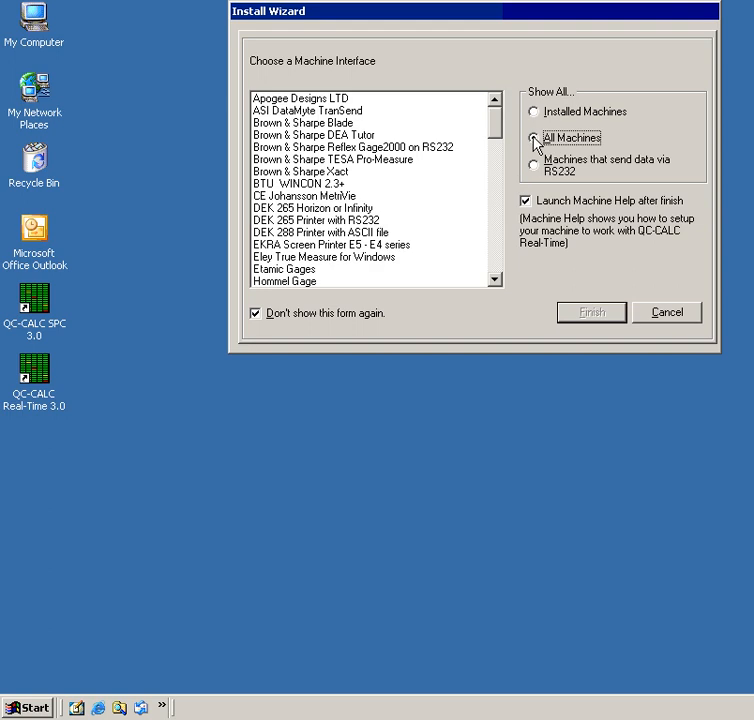
drag(497, 130, 497, 100)
click(534, 112)
click(360, 102)
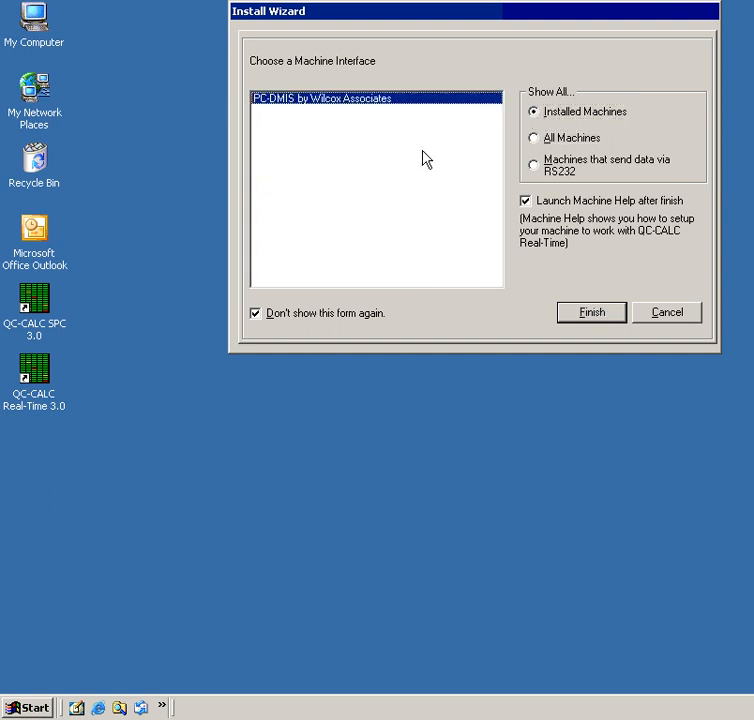
click(601, 318)
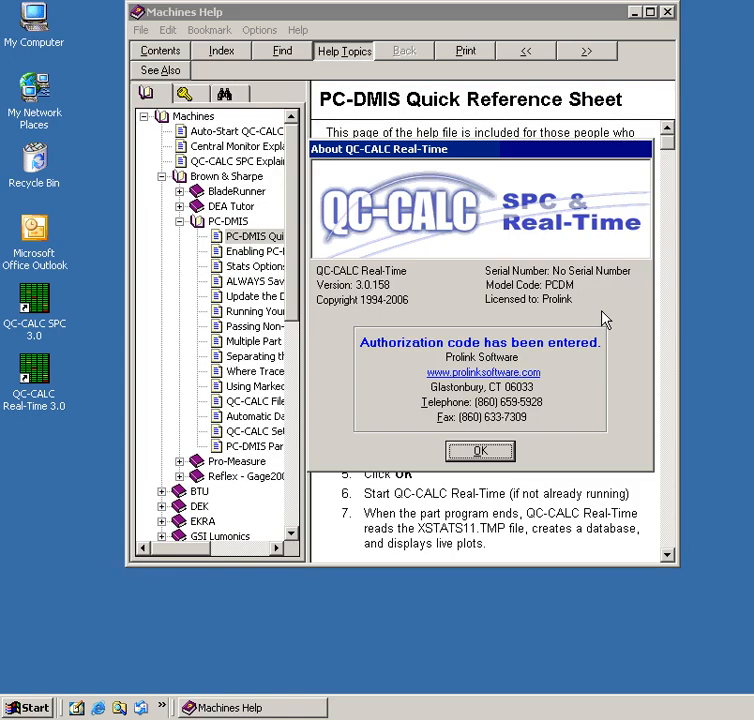
Dismiss the About QC-CALC Real-Time window and close the PC-DMIS Machines Help.
click(497, 452)
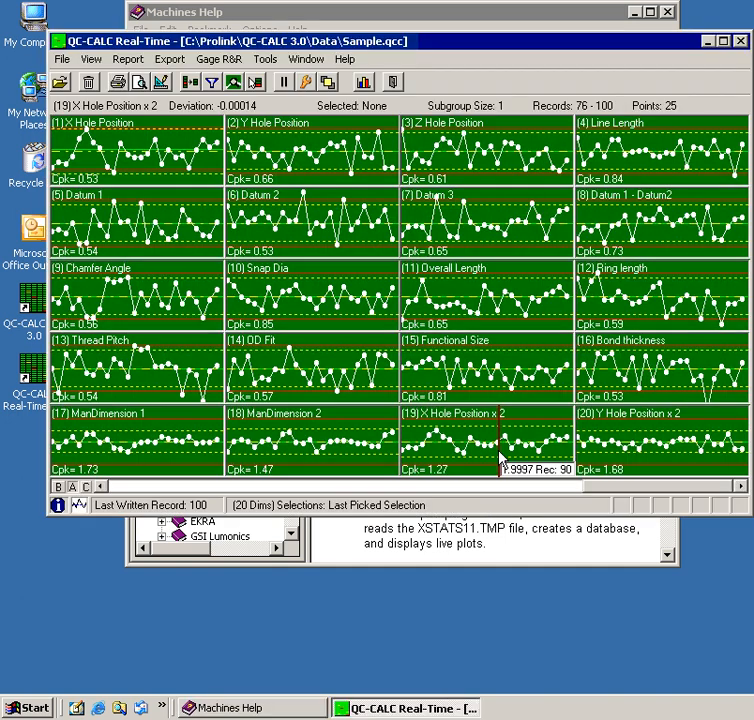
click(499, 456)
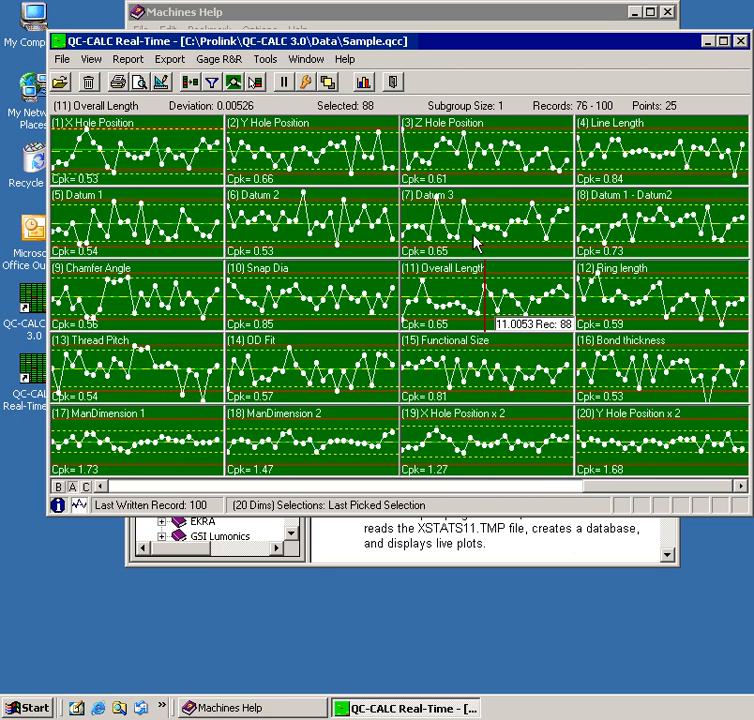
click(493, 24)
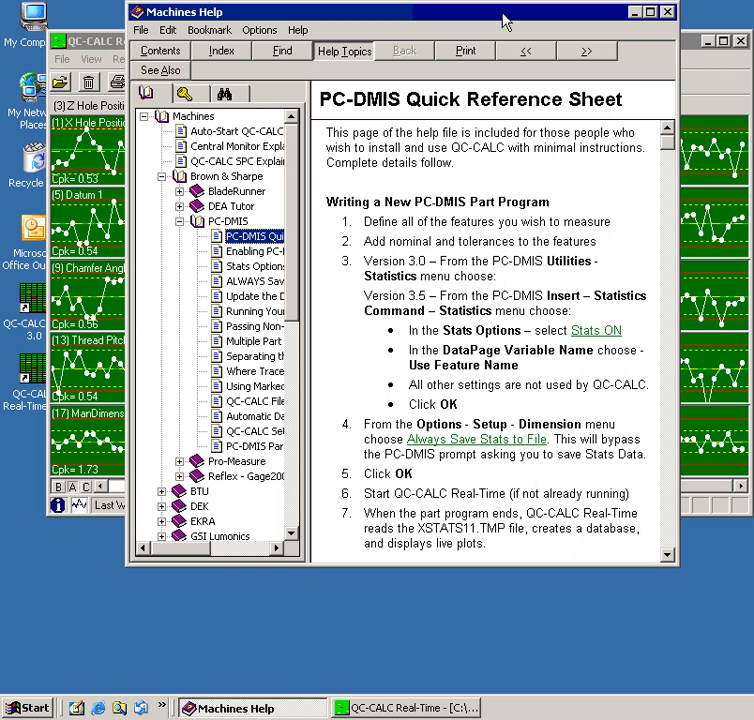
click(668, 13)
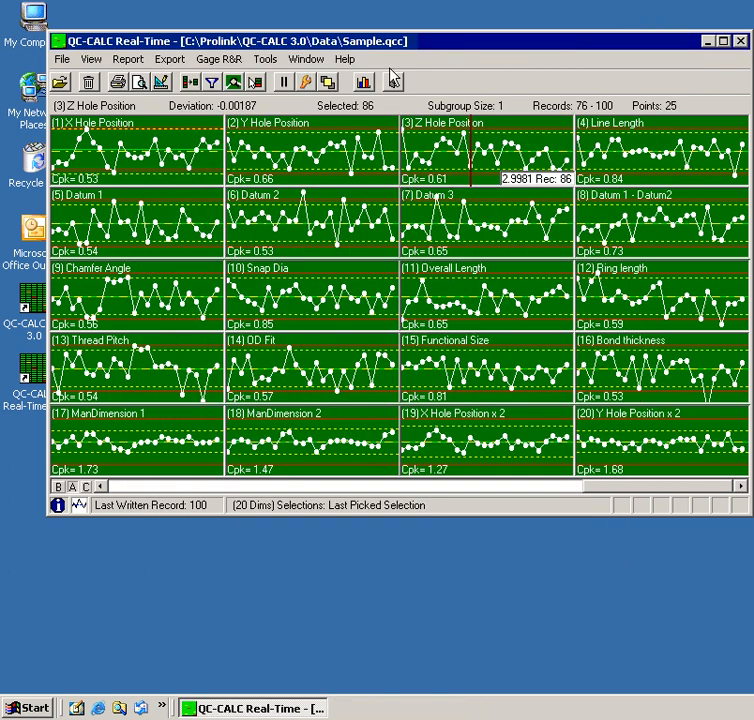
click(345, 59)
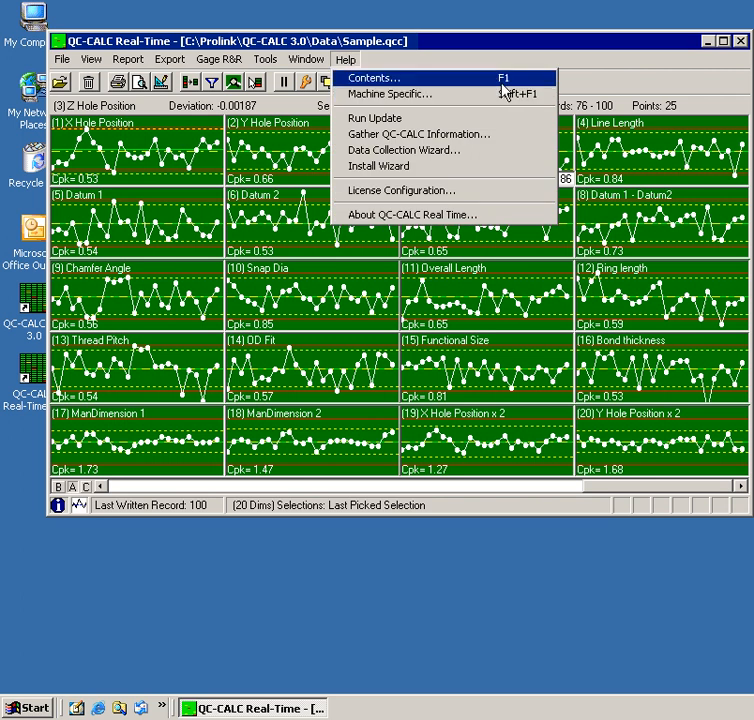
click(596, 66)
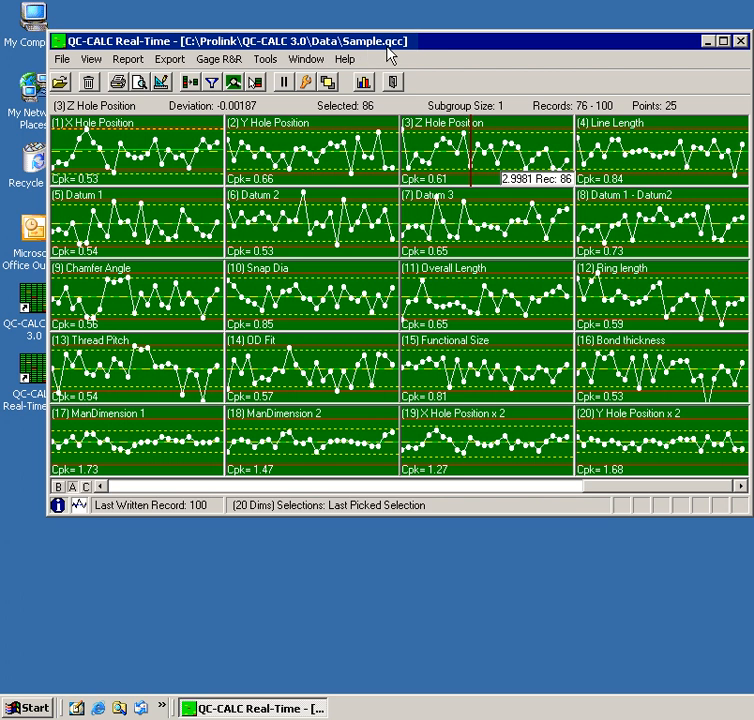
click(162, 440)
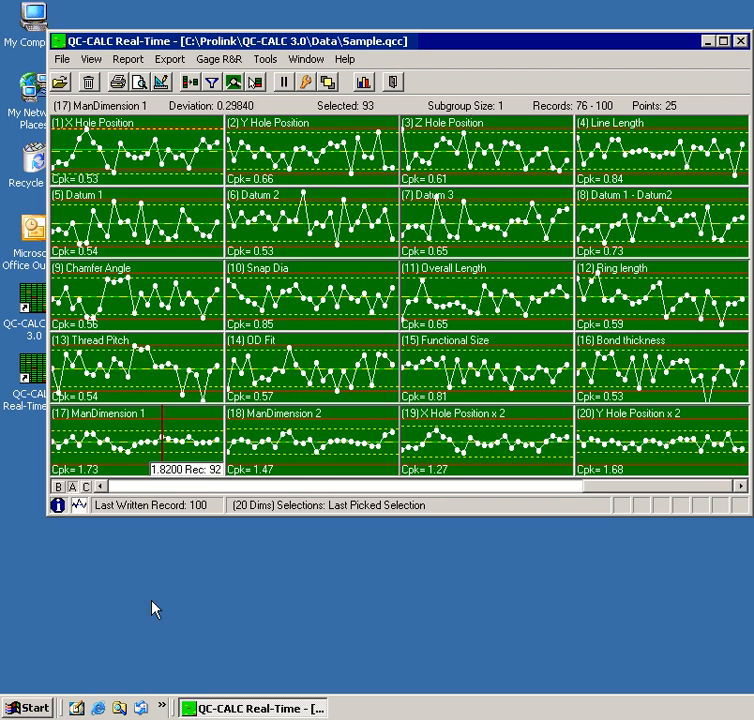
Launch the Training CMM simulator from the Prolink program group.
click(30, 708)
mouse_move(128, 493)
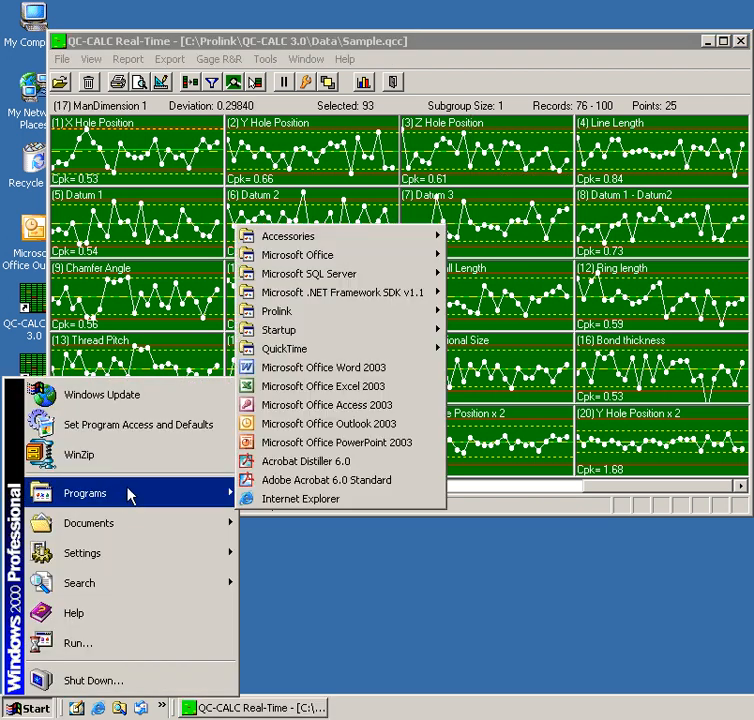
mouse_move(353, 313)
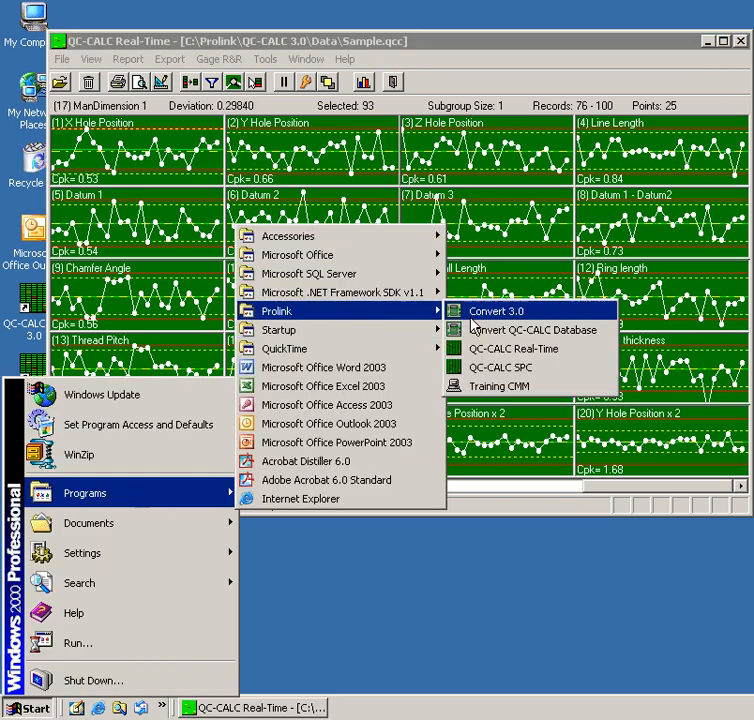
click(534, 386)
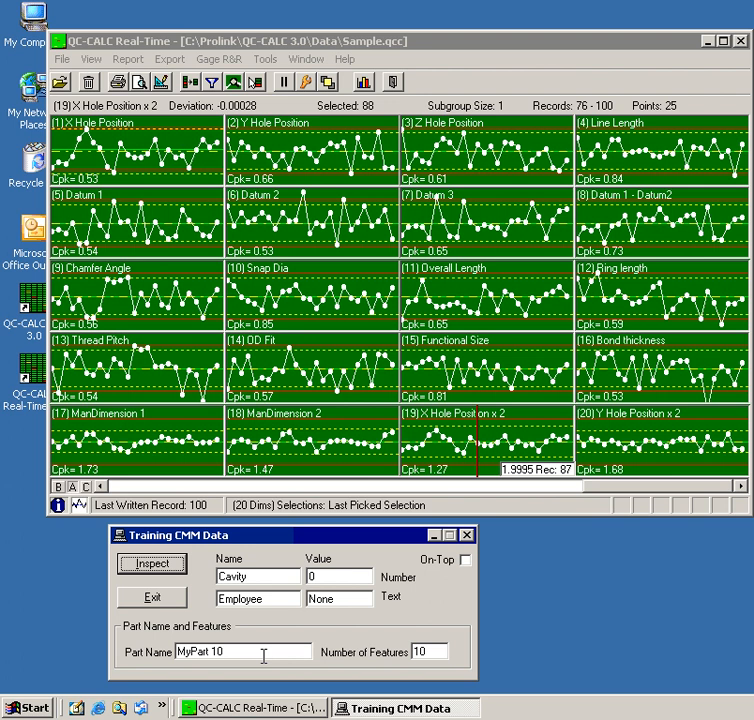
Set the Training CMM part name to Mytest1 and the number of features to 16.
drag(264, 652, 167, 664)
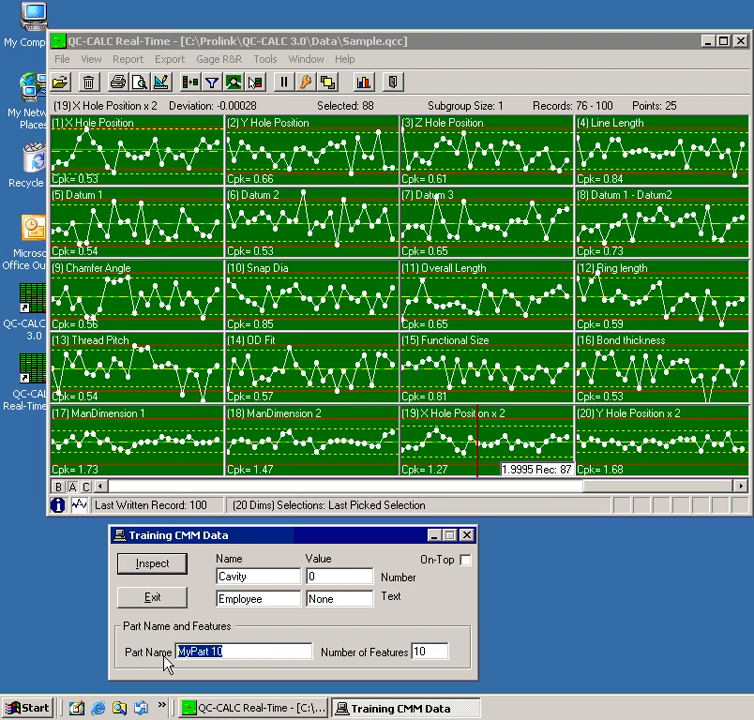
text(Mytest1)
drag(431, 650, 362, 653)
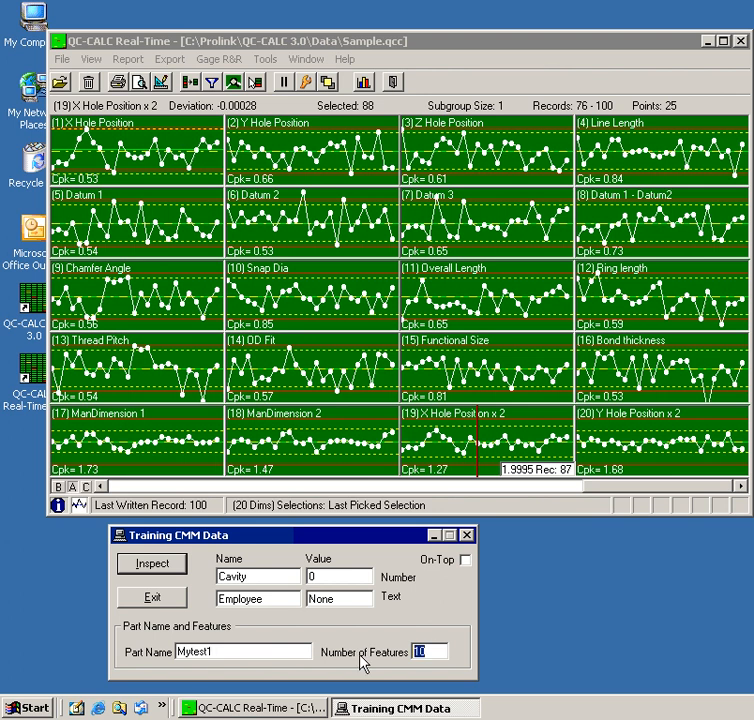
text(16)
Run repeated inspections of Mytest1 until 13 records are collected.
click(163, 566)
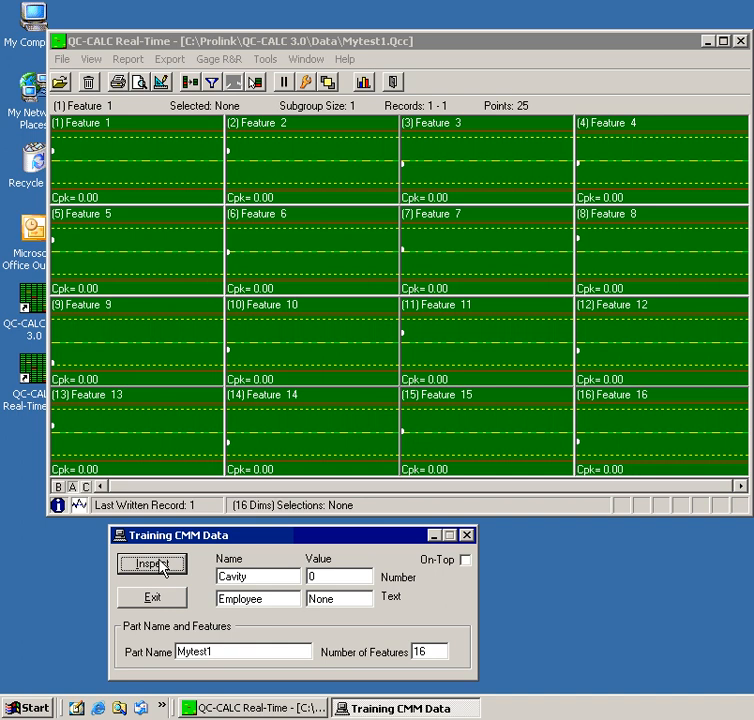
click(152, 564)
click(152, 564)
click(152, 564)
click(152, 564)
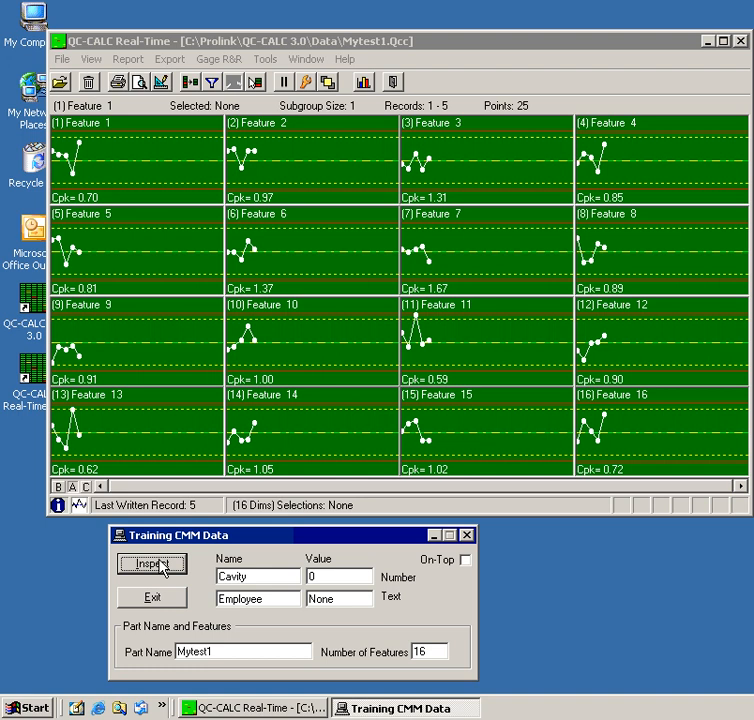
click(160, 566)
Enlarge the Feature 15 plot, examine its last point, and return to the view of all features.
click(523, 456)
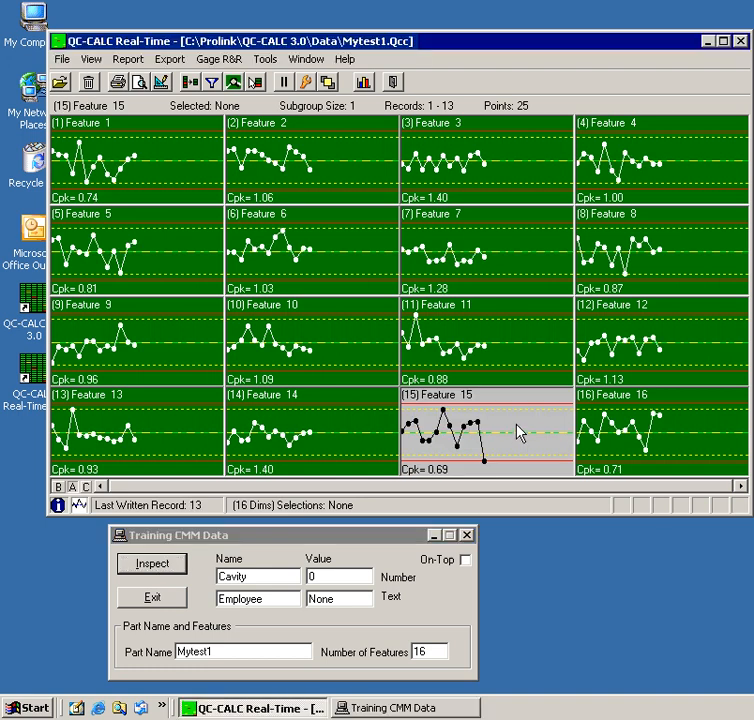
double_click(518, 432)
click(390, 416)
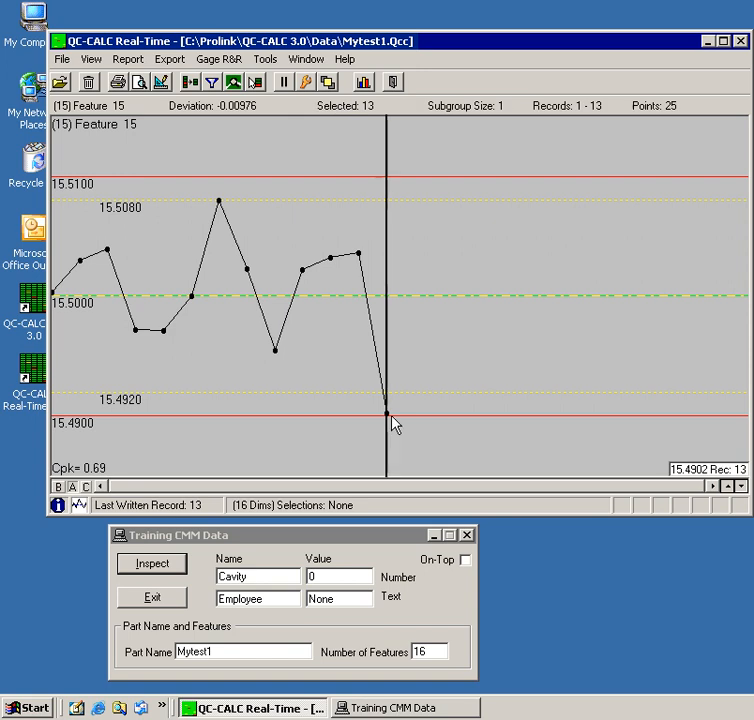
click(364, 415)
click(386, 415)
double_click(387, 422)
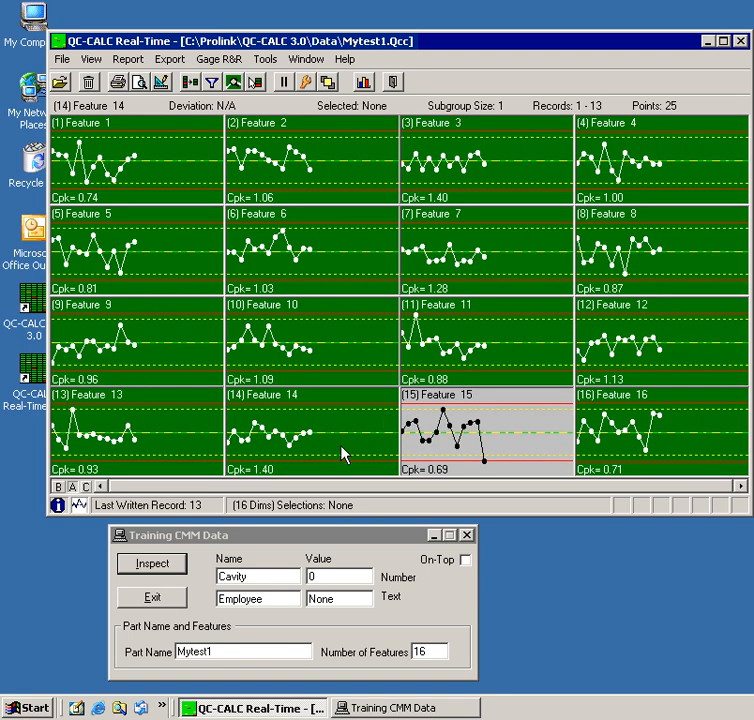
Change the part name to Mytest6 with 6 features and run inspections to collect four records.
click(244, 653)
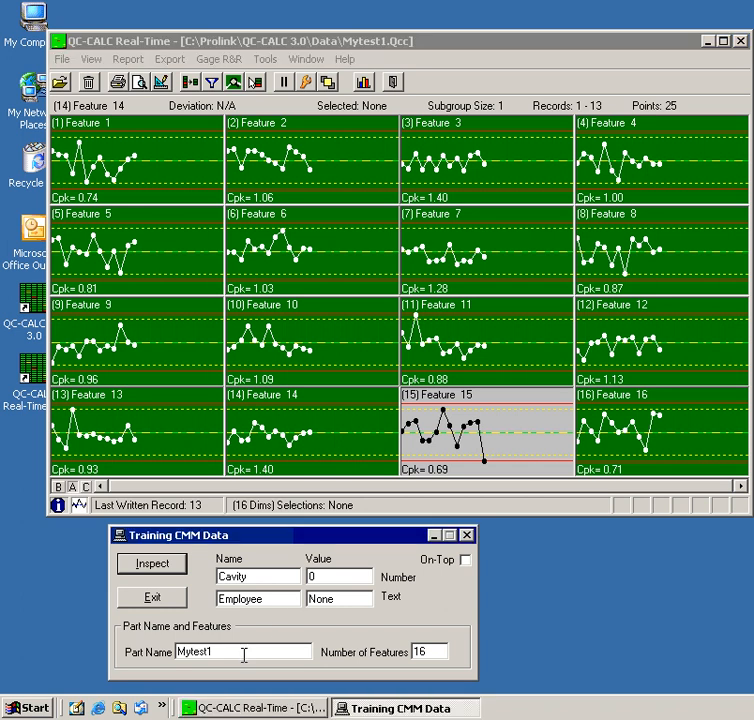
key(BackSpace)
text(6)
click(417, 645)
key(BackSpace)
click(155, 566)
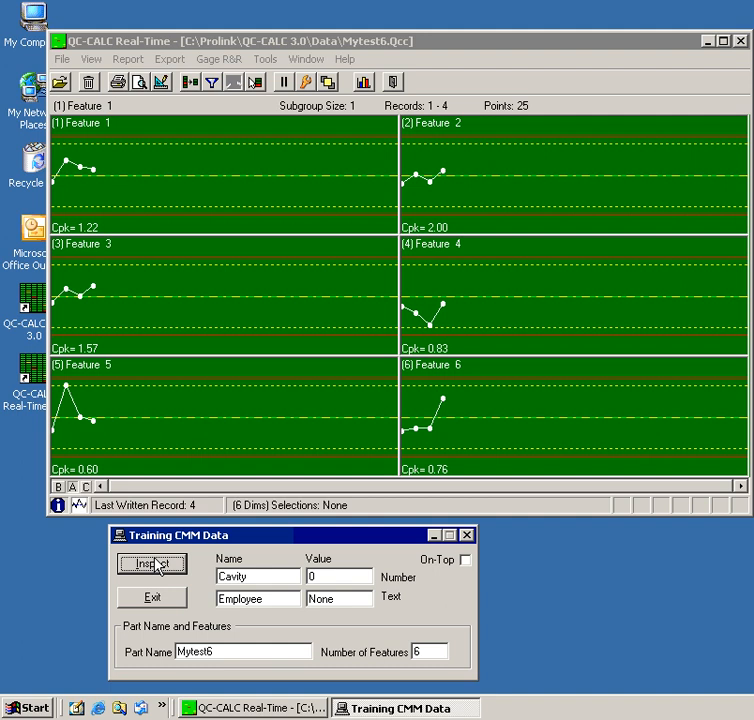
Switch the part back to Mytest1 with 16 features and inspect it.
click(210, 651)
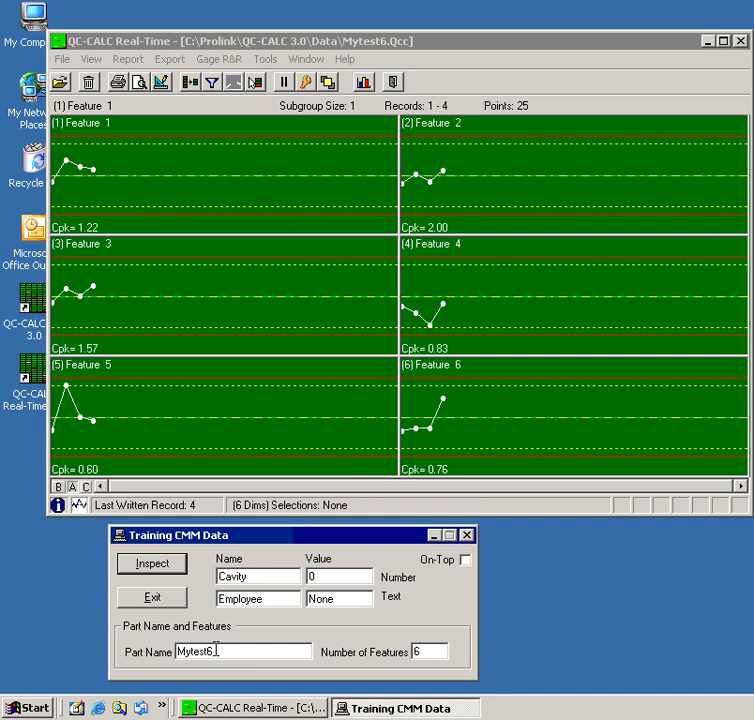
key(BackSpace)
text(1)
click(413, 651)
text(1)
click(142, 564)
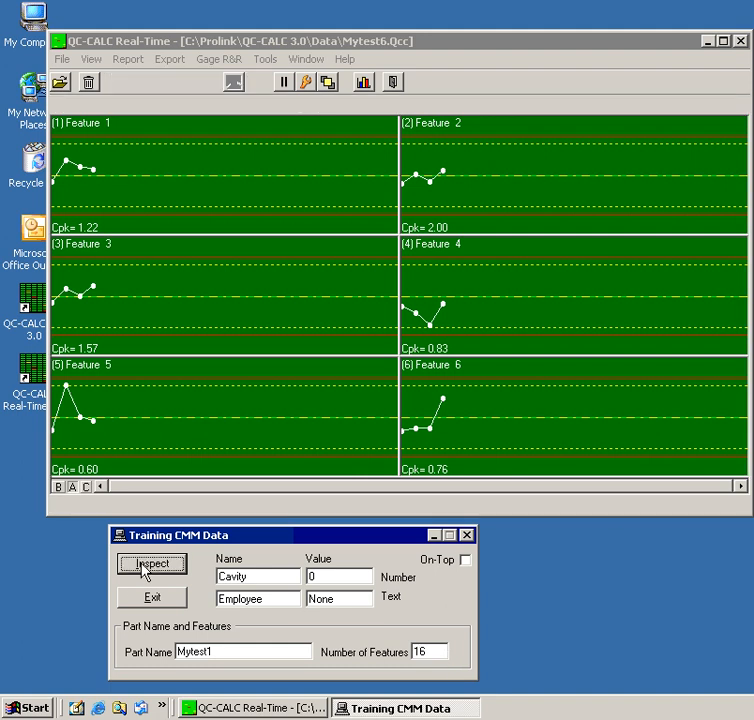